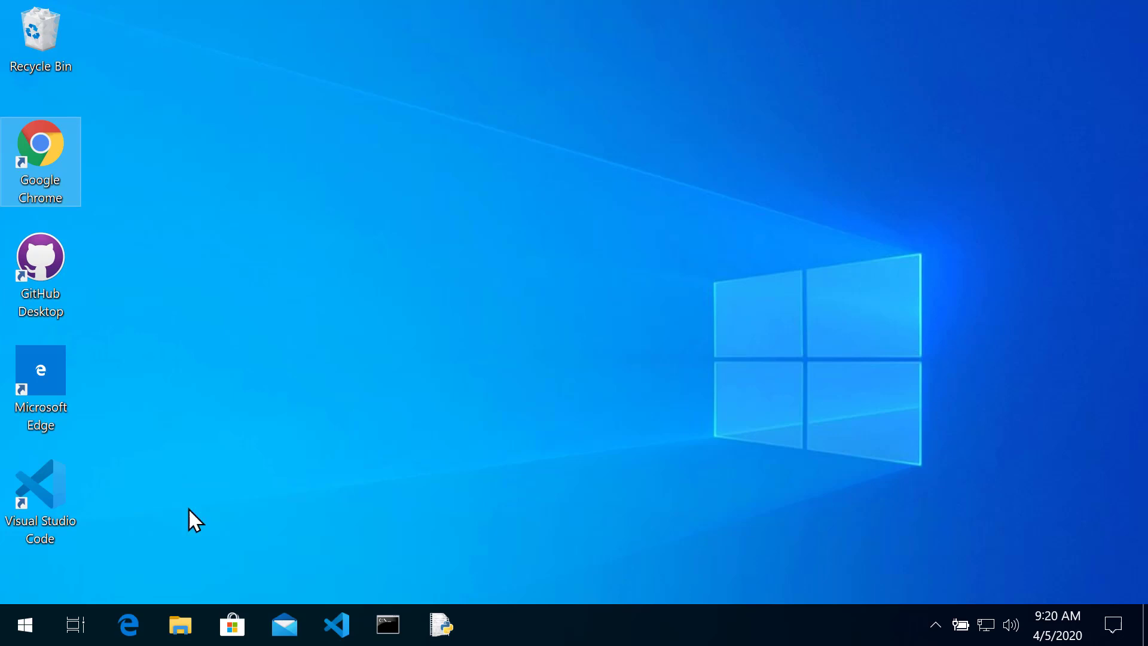
Launch Google Chrome and go to sendgrid.com
double_click(58, 156)
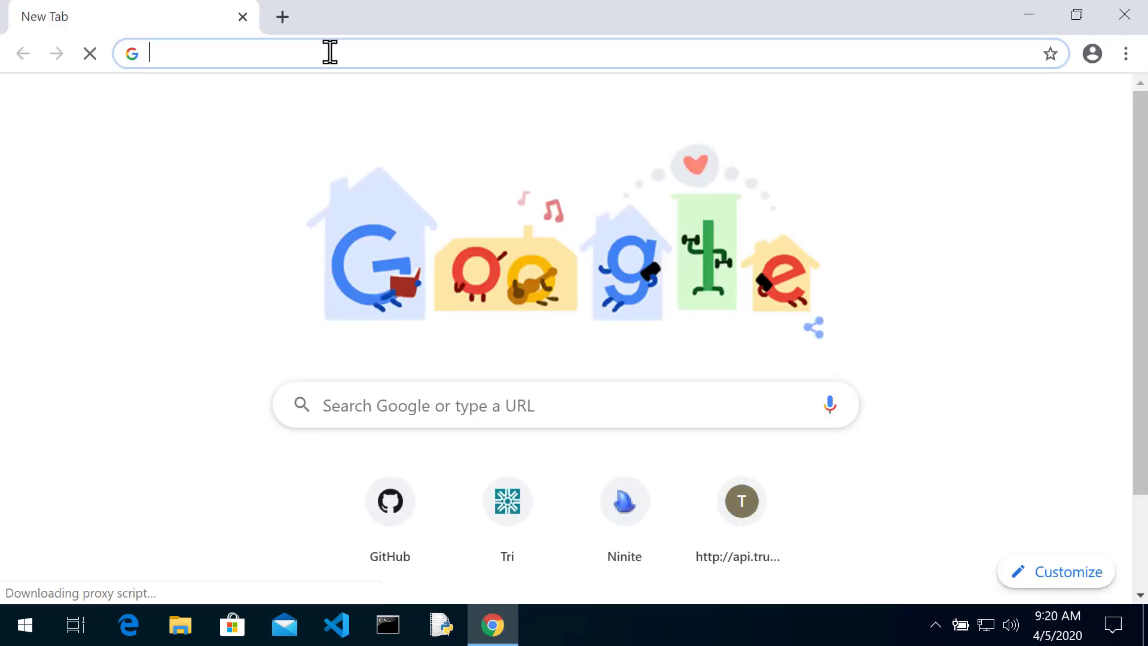
type("sendgrid.com")
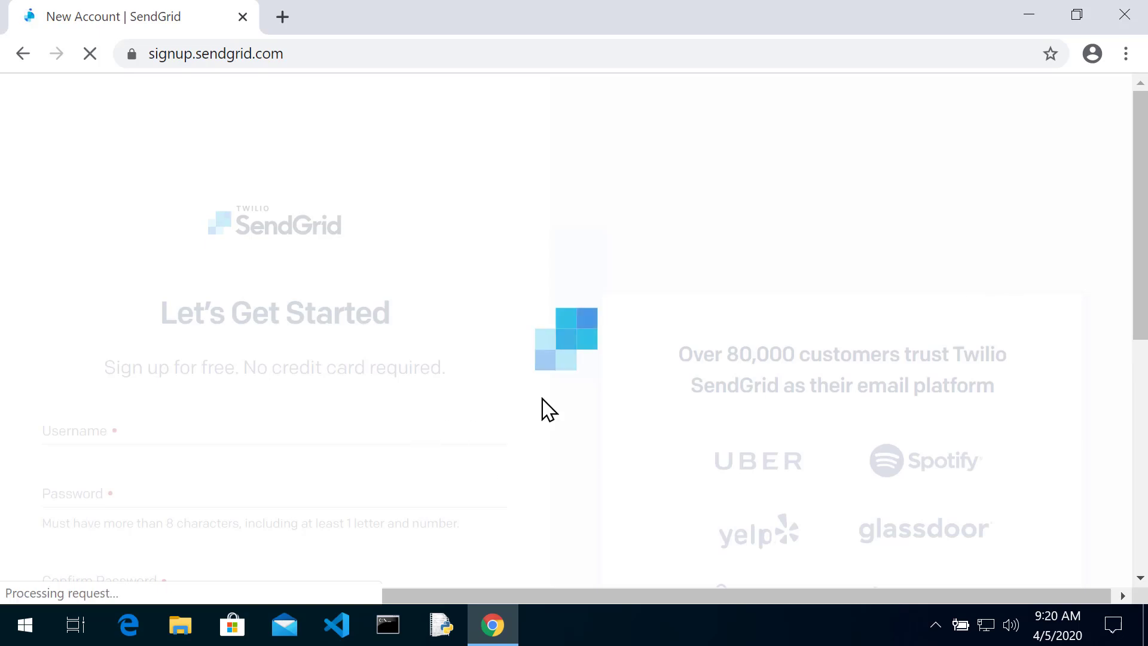
Enter a username, the account password twice, and the e-mail address on the sign-up form
scroll(549, 367, "down", 3)
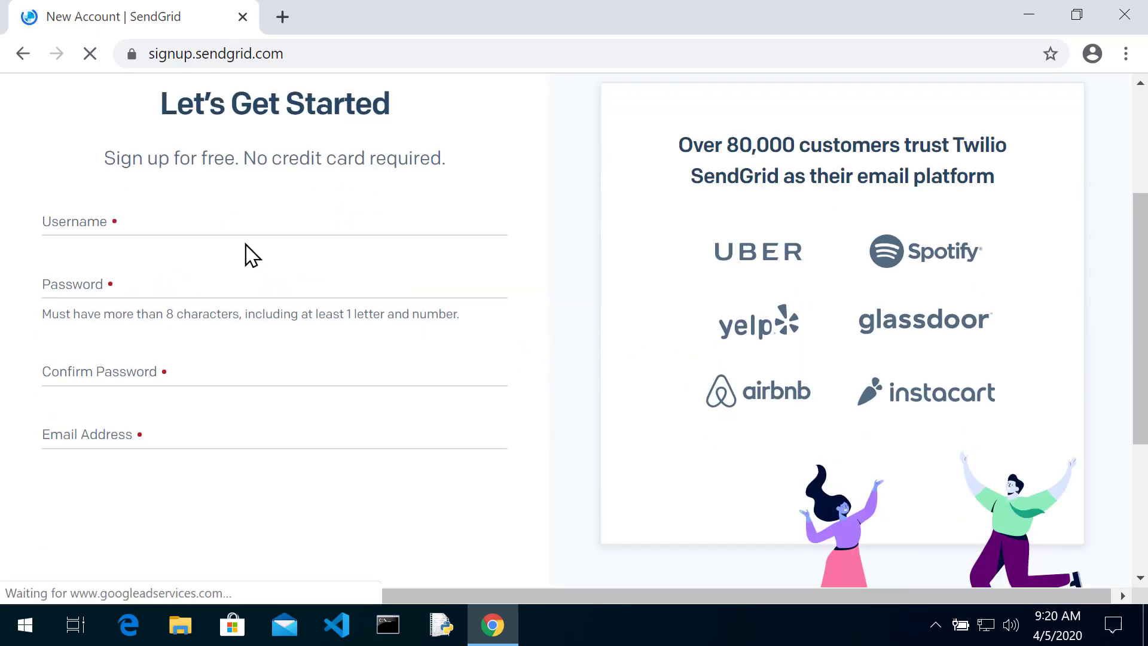
left_click(241, 216)
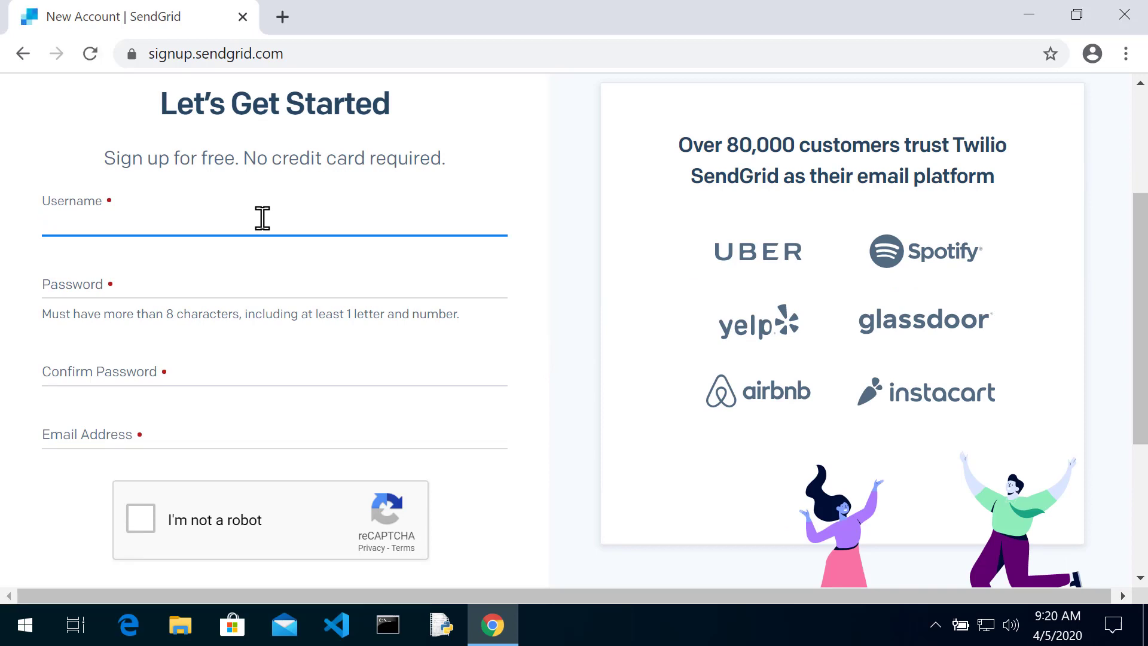
type("mdc")
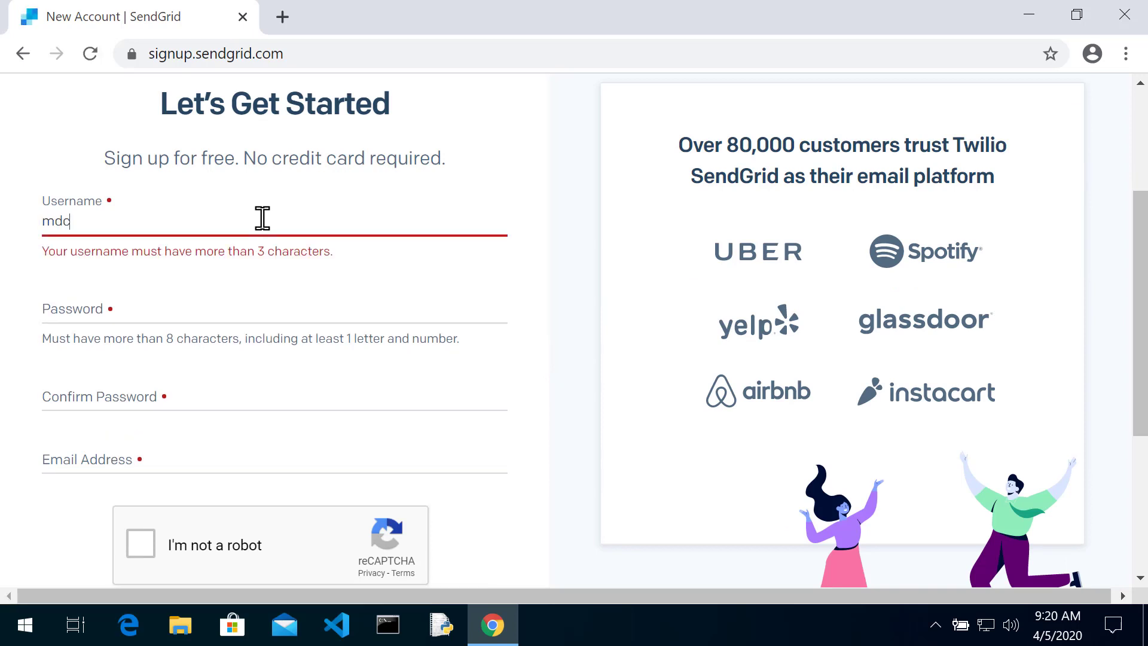
type("tric")
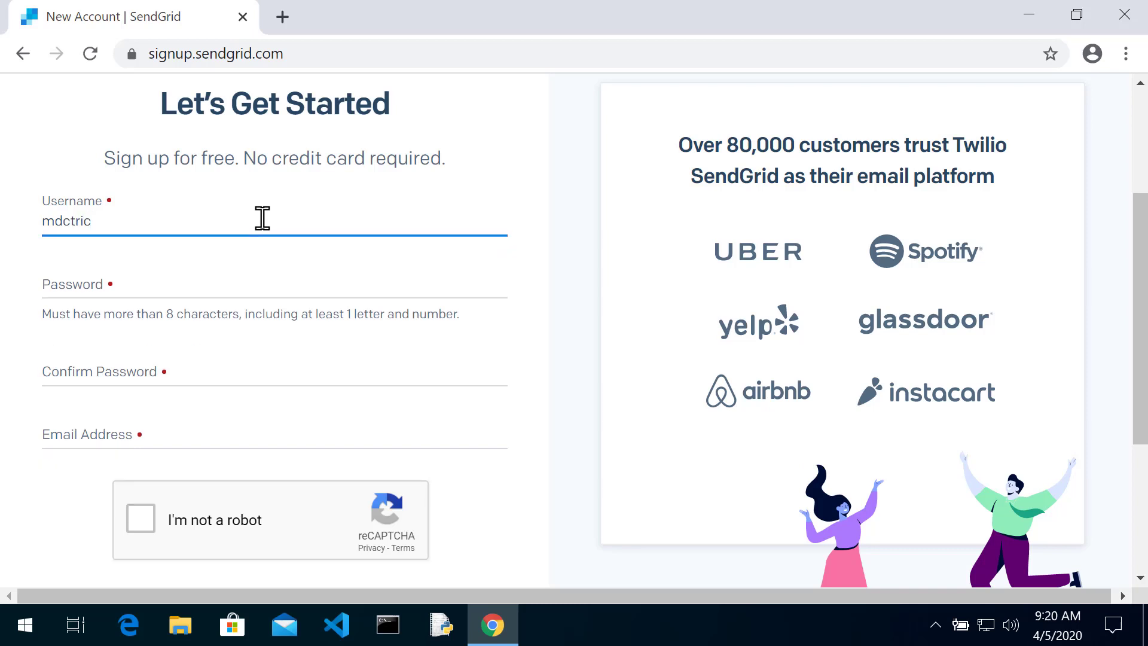
key("Tab")
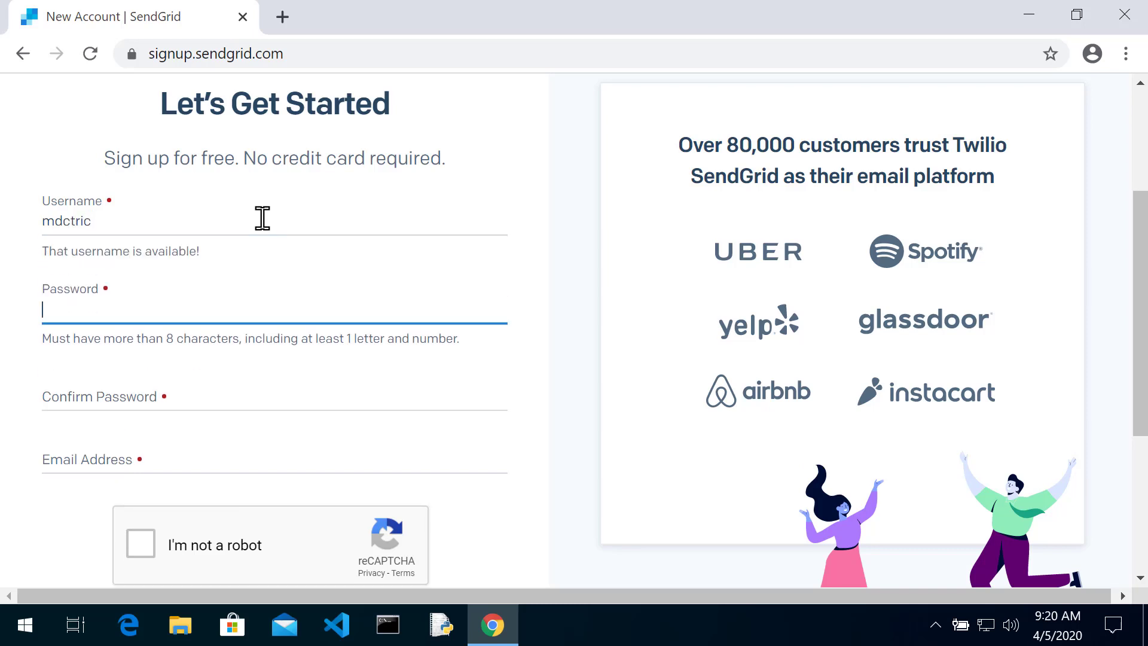
type("•••••••••")
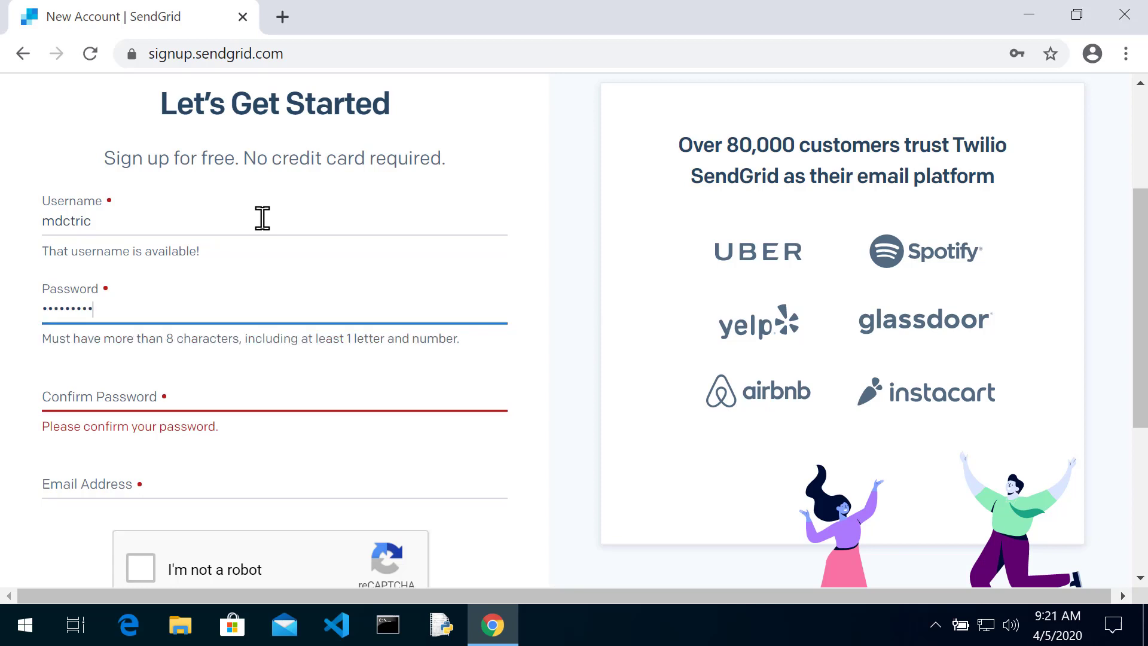
key("Tab")
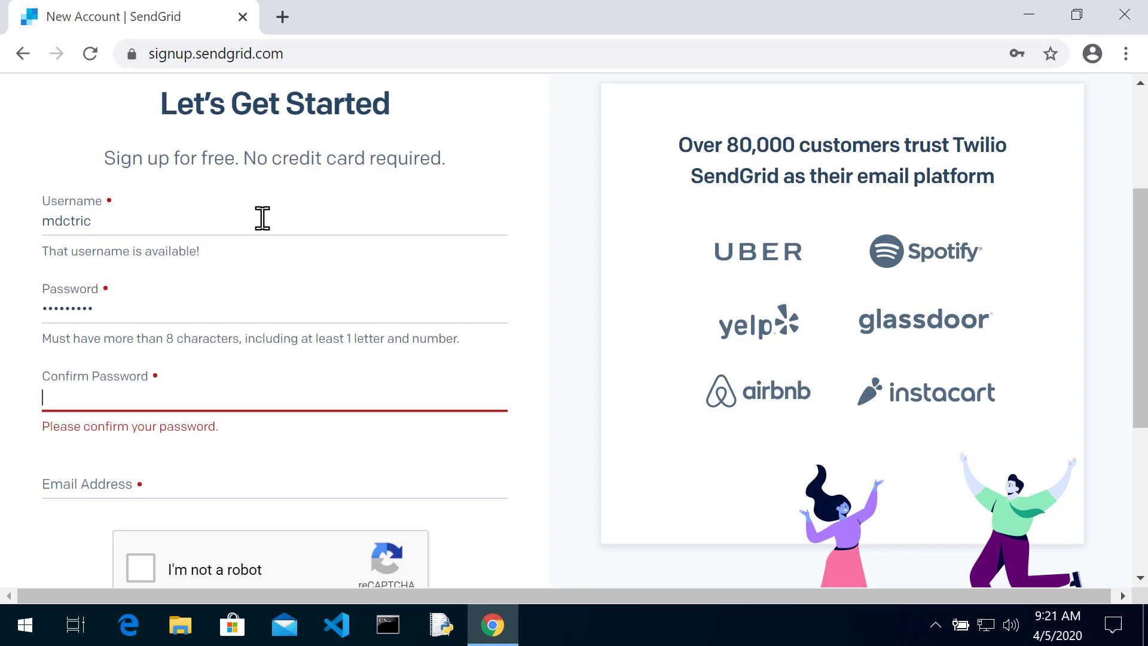
type("••••••••")
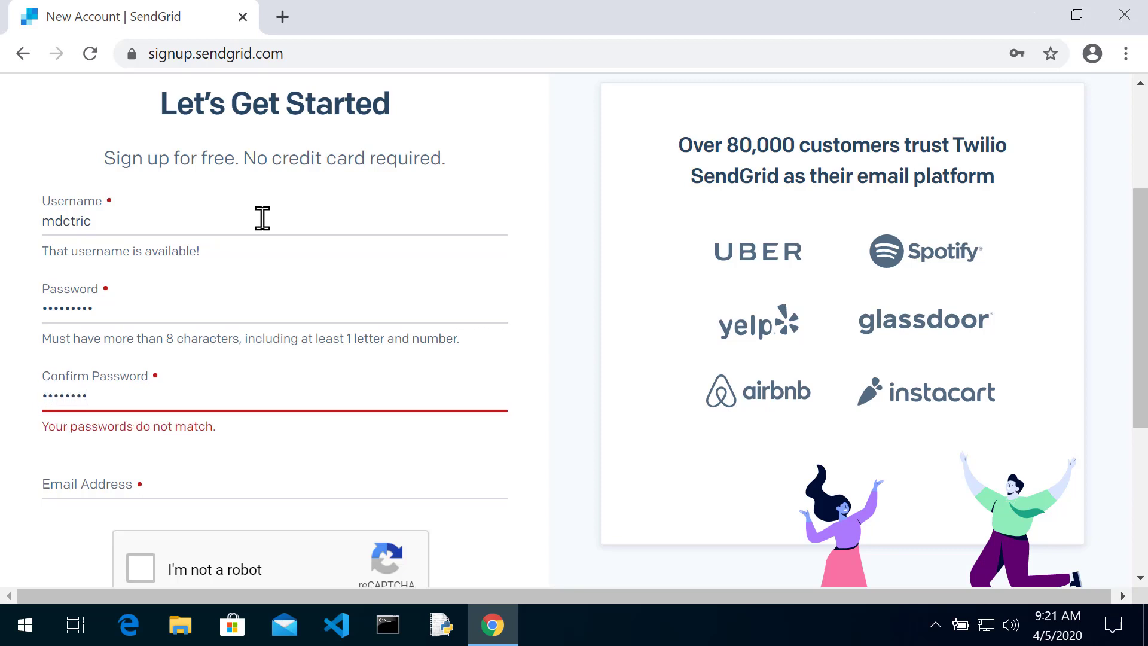
type("•")
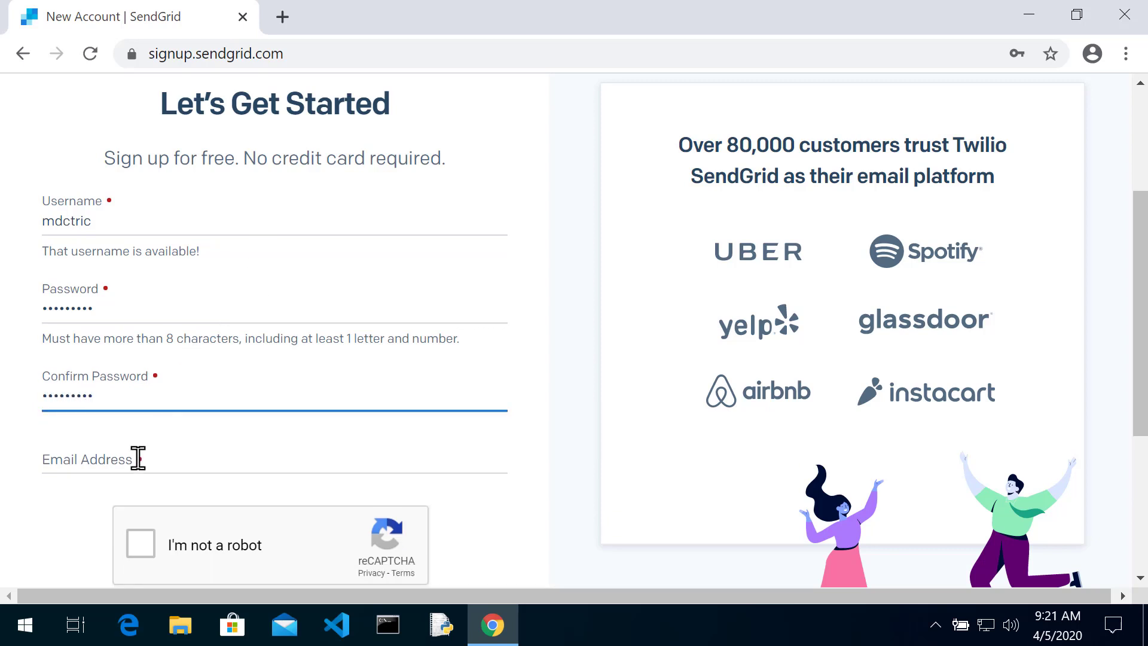
left_click(138, 458)
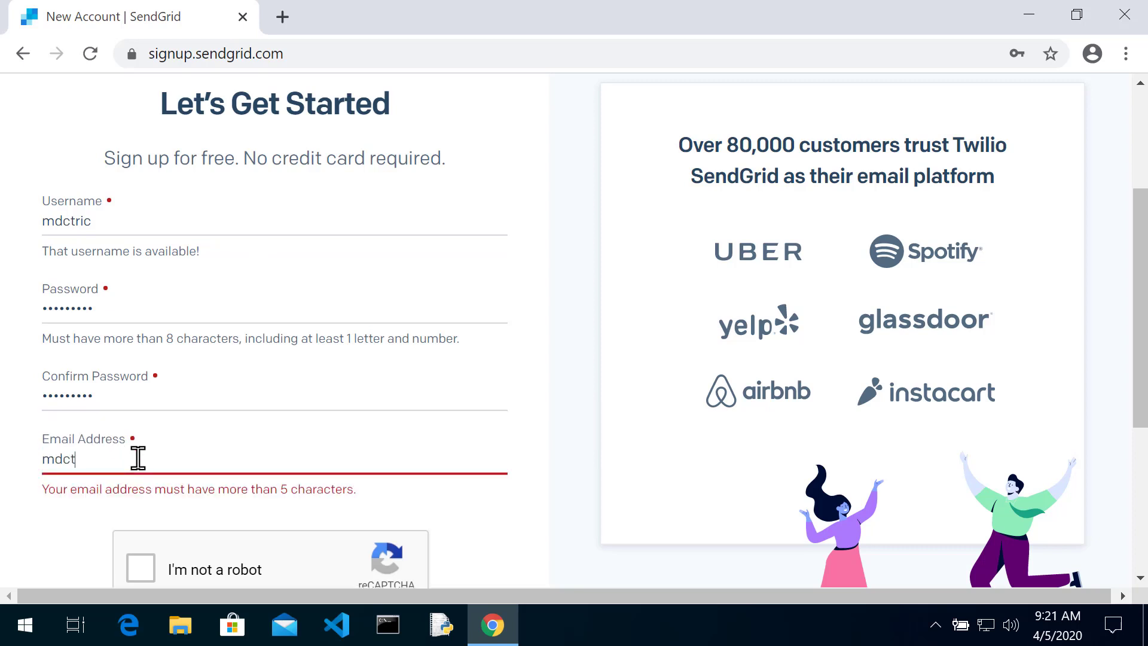
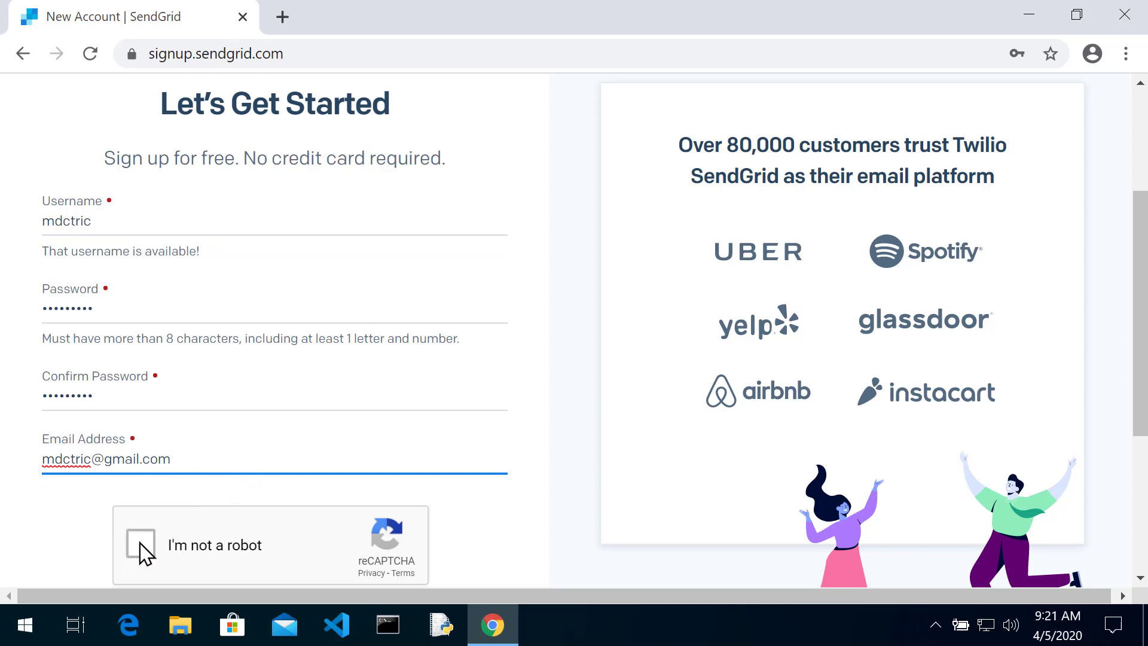
Pass the reCAPTCHA check by selecting the three bus images and verifying
left_click(140, 545)
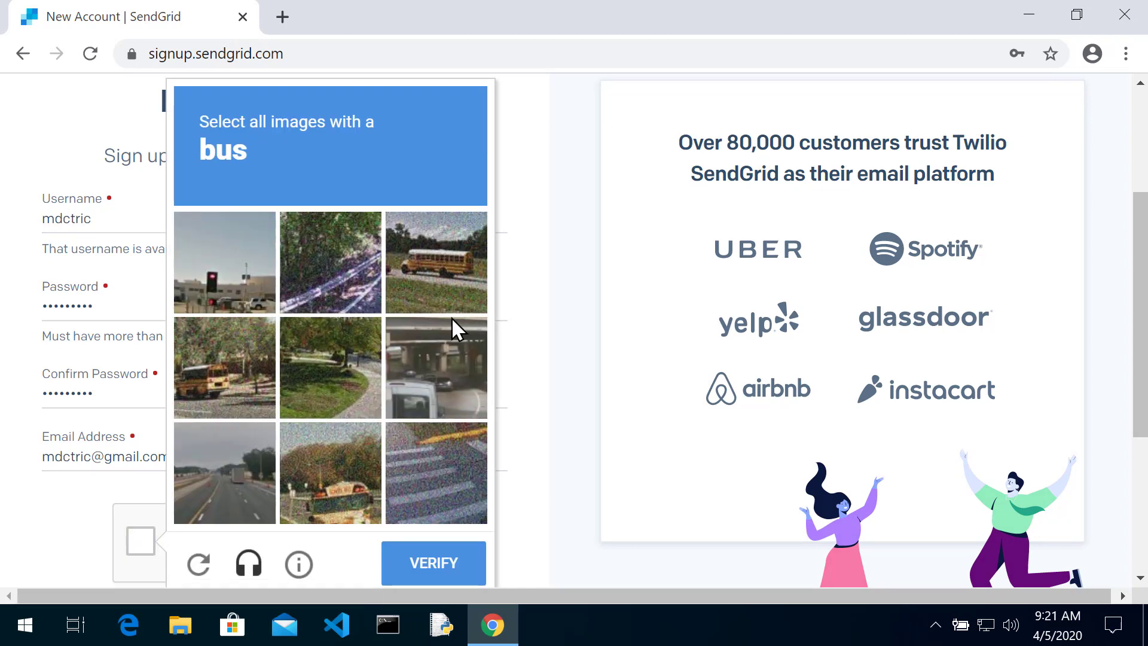
left_click(429, 260)
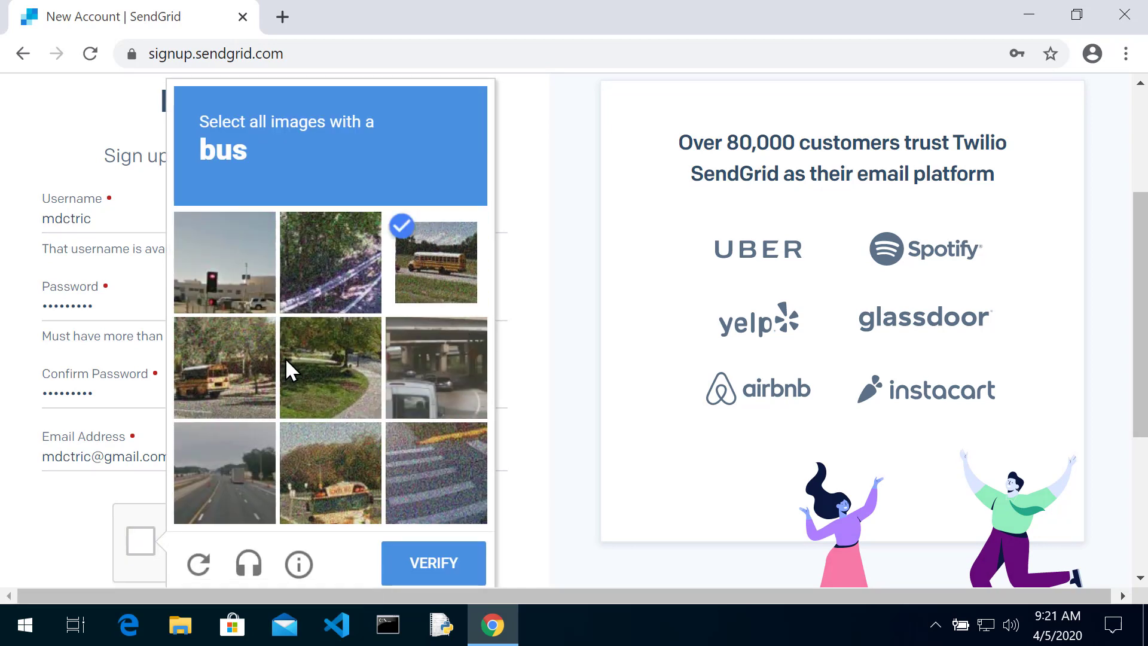
left_click(259, 378)
left_click(329, 479)
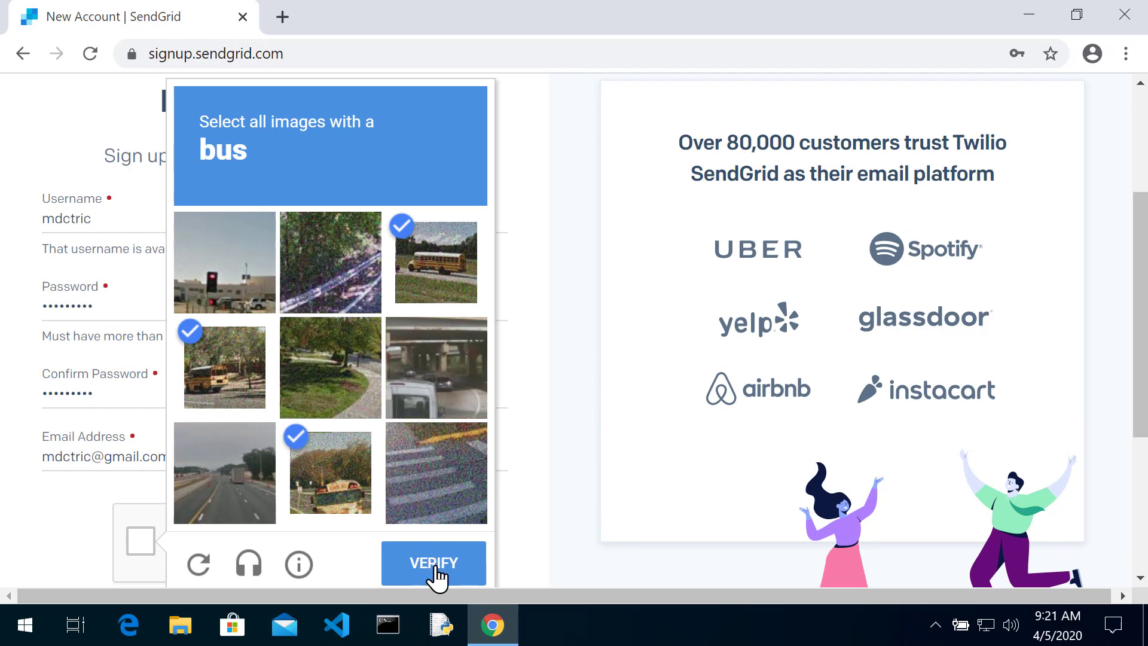
left_click(436, 577)
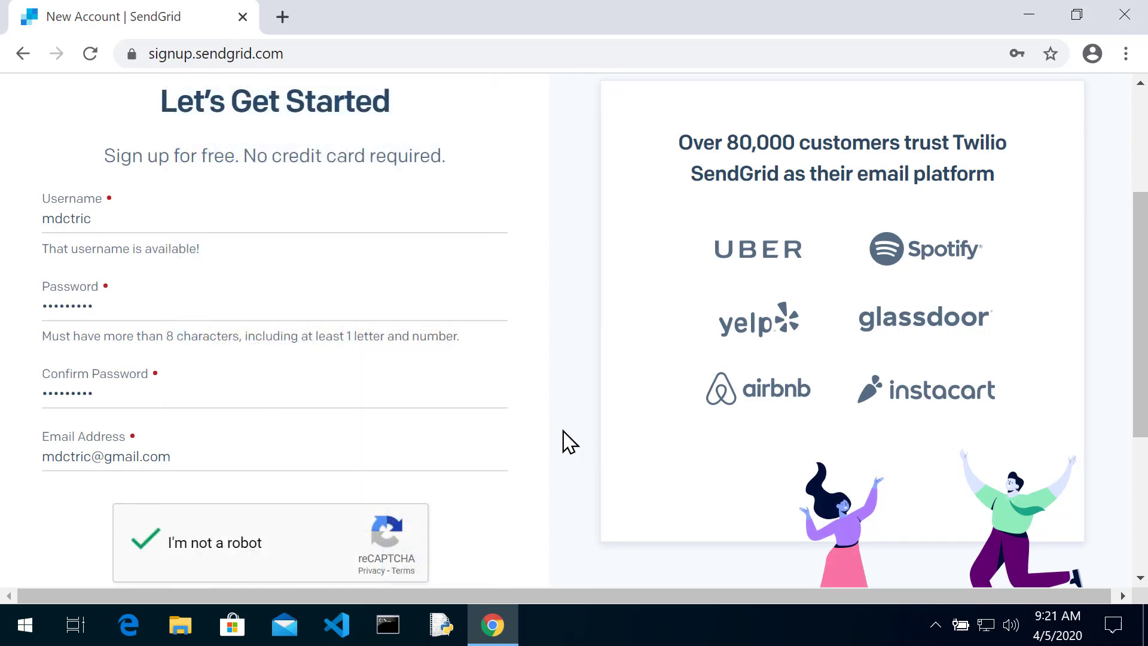
Accept the Terms of Service and privacy policy and create the account
scroll(551, 451, "down", 3)
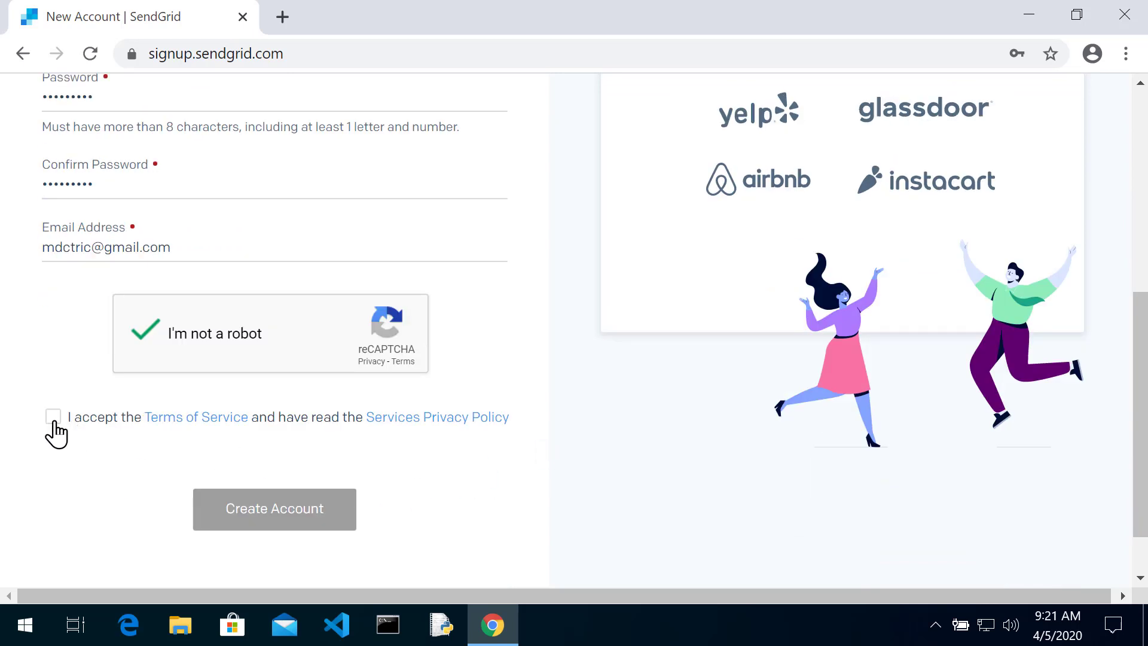
left_click(53, 417)
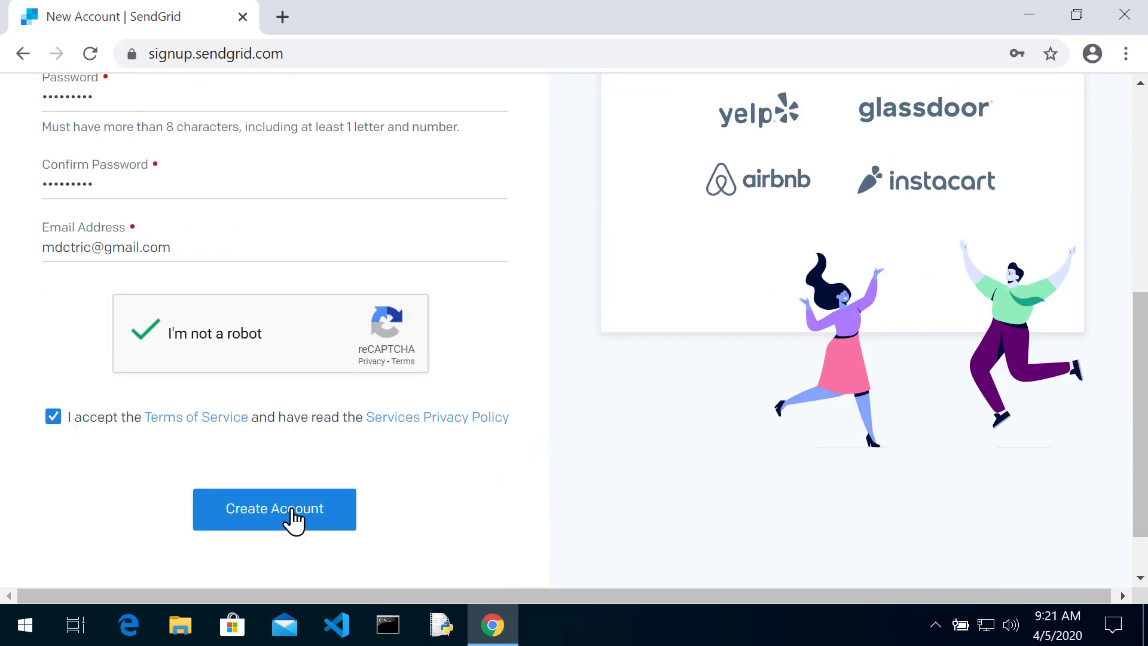
left_click(293, 511)
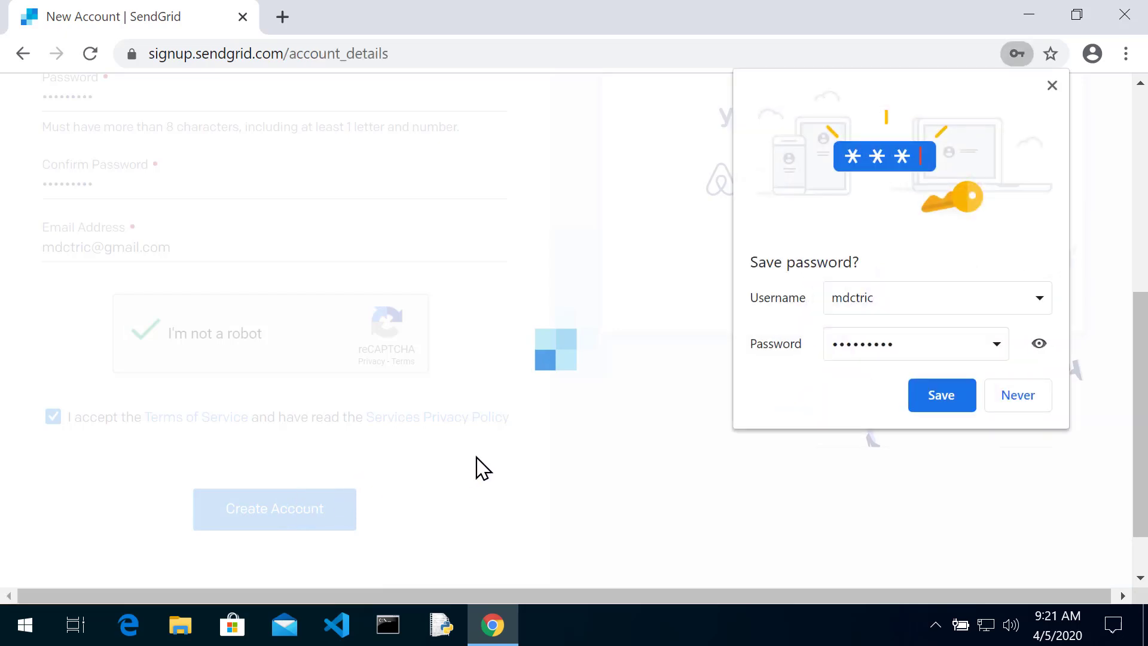
Dismiss the save-password offer and fill in first and last name, company Tri-C, website tri-c.edu
left_click(1053, 89)
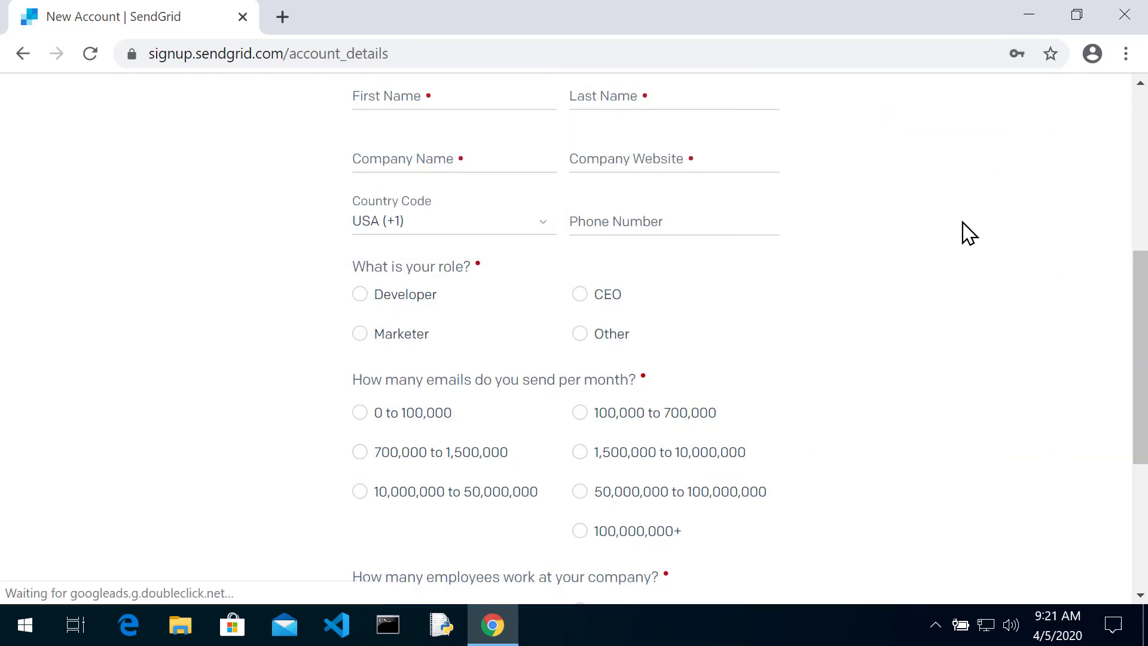
scroll(963, 240, "up", 5)
left_click(482, 407)
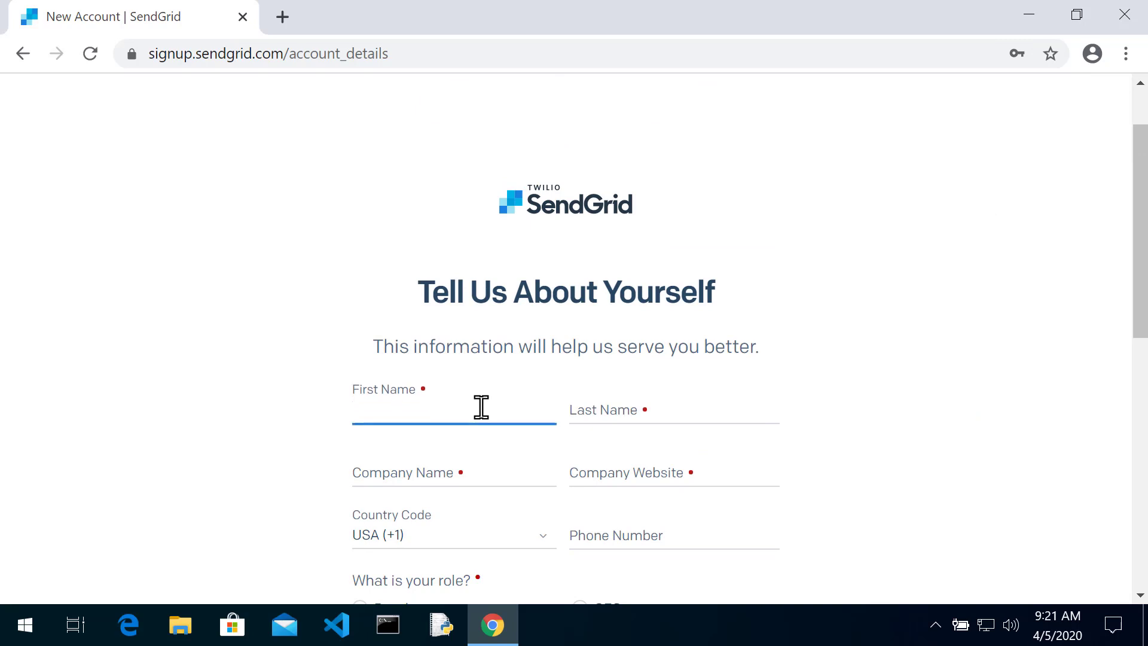
key("Tab")
key("Tab")
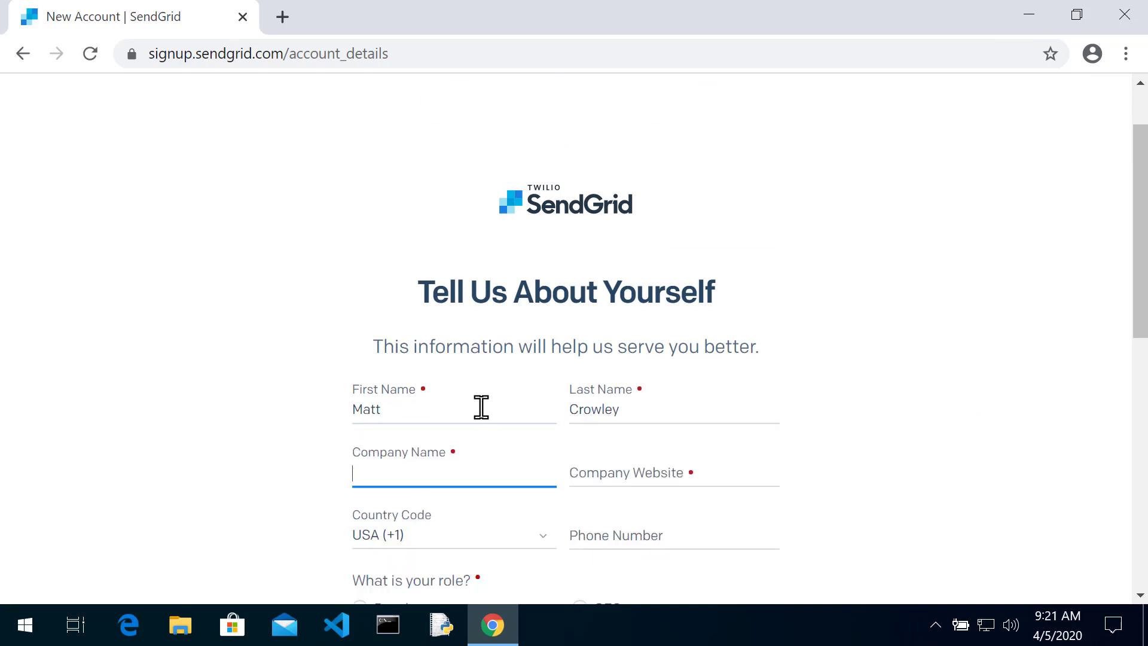
type("Tri-C")
key("Tab")
type("tri-c.edu")
key("Tab")
Enter the phone number, choose Developer, 0 to 100,000 emails, 1 - 500 employees, and submit
scroll(481, 406, "down", 5)
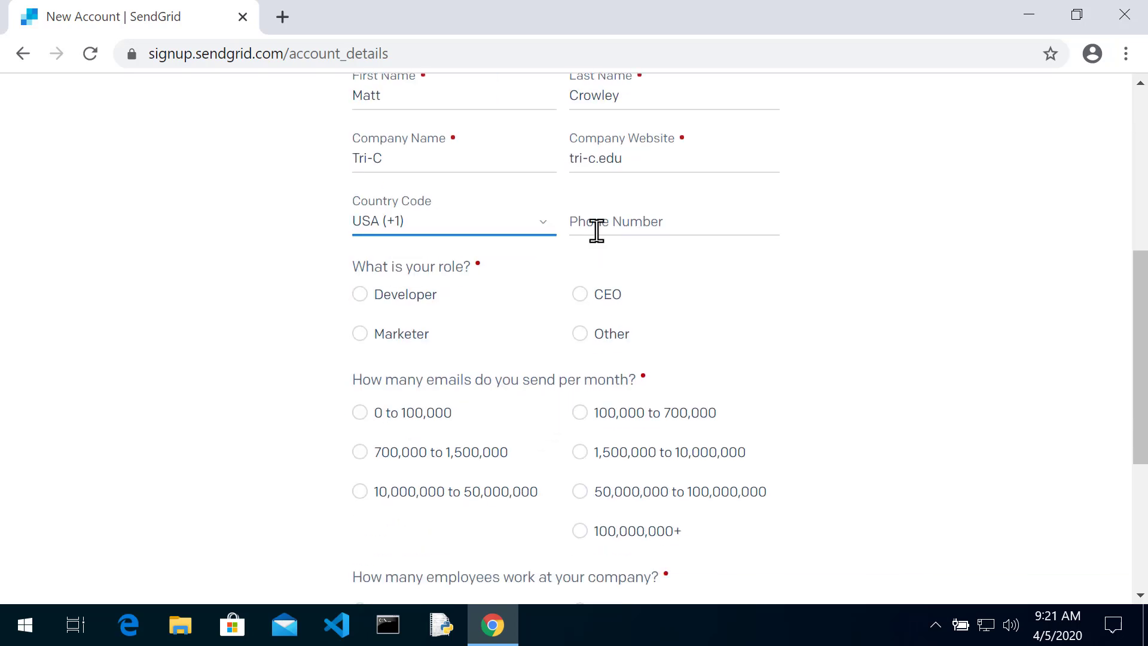
left_click(612, 217)
type("21655")
key("BackSpace")
key("BackSpace")
type("5555555")
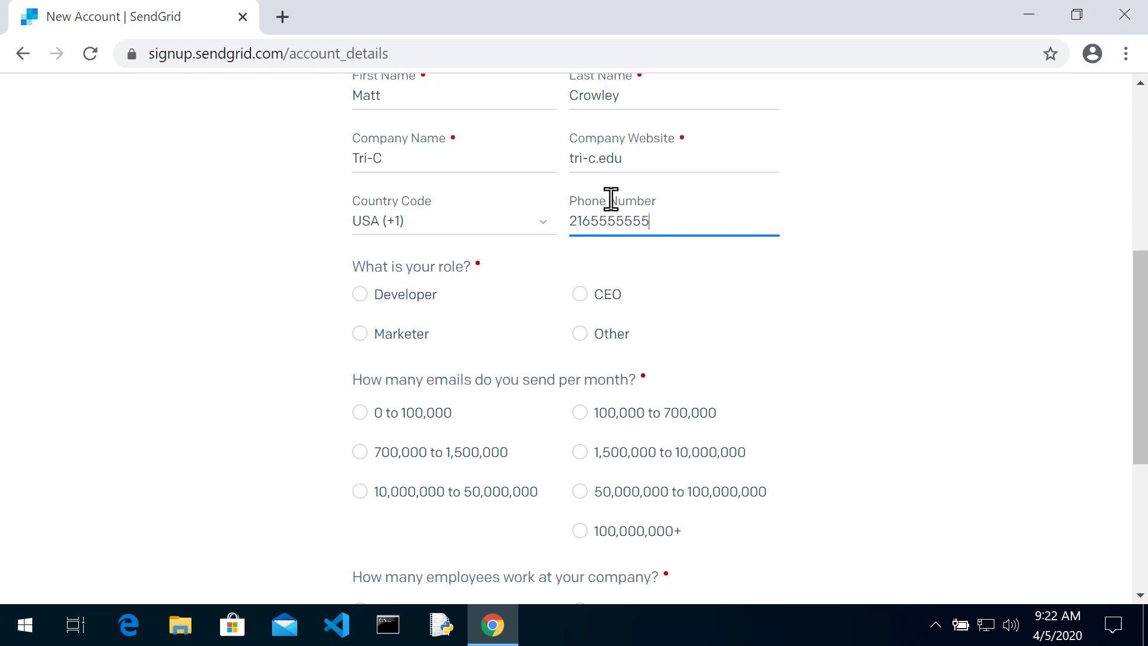
left_click(390, 301)
left_click(421, 413)
scroll(688, 356, "down", 5)
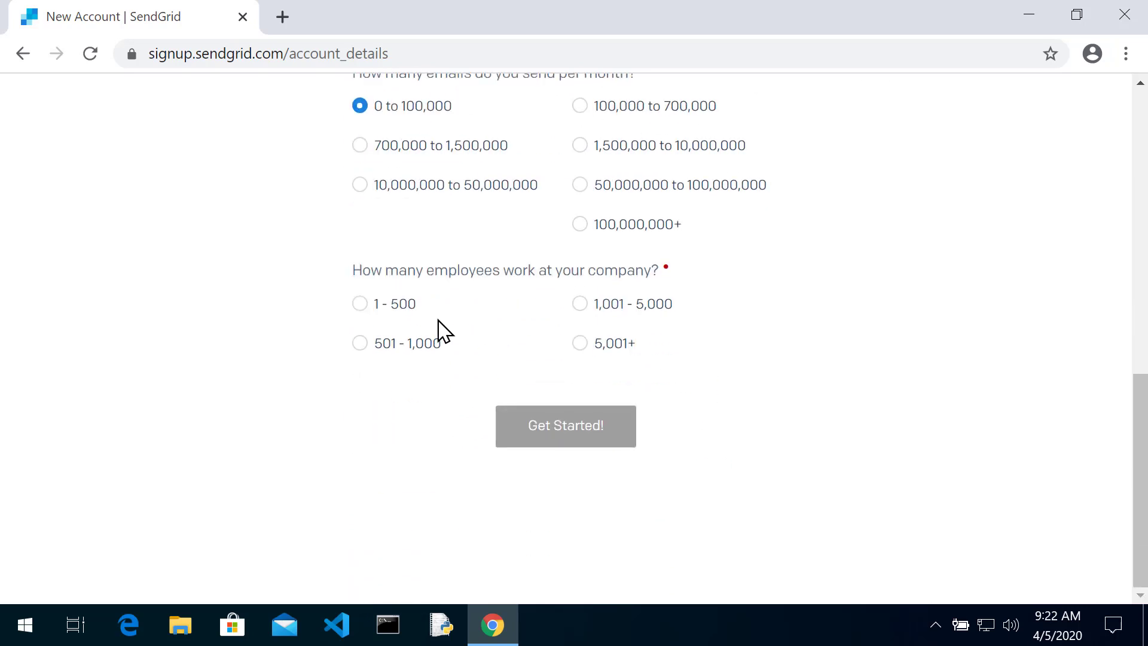
left_click(396, 304)
left_click(562, 436)
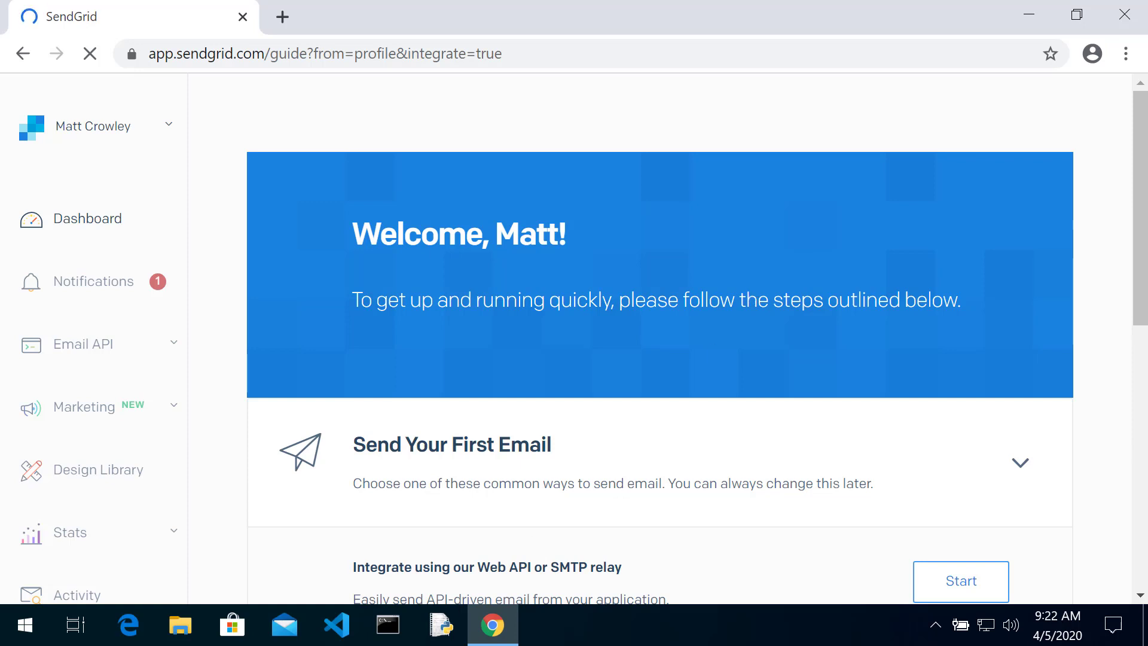
Scroll through the welcome guide's send-your-first-email options and back to the top
scroll(436, 469, "down", 10)
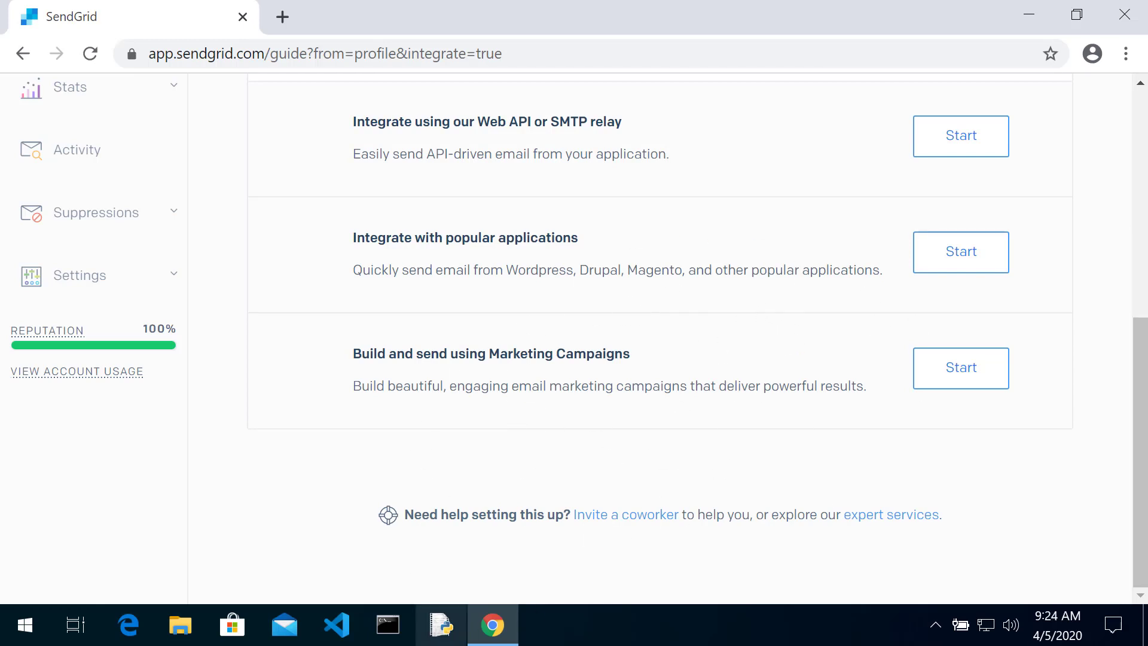
scroll(494, 347, "up", 8)
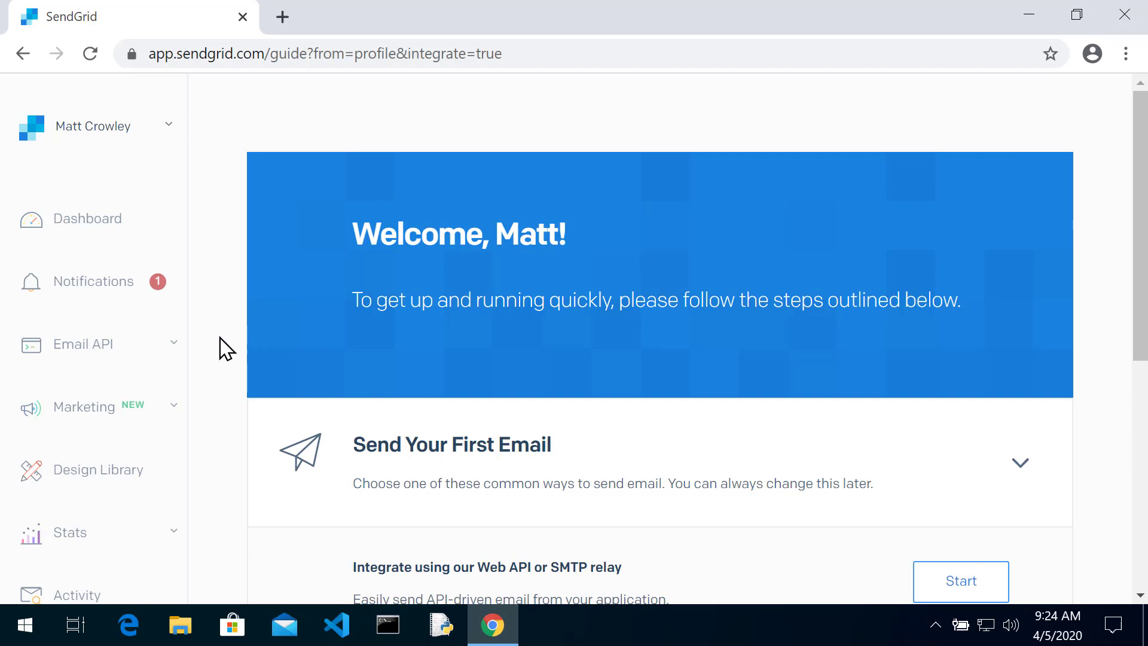
Open API Keys under the sidebar's Settings section to start a new key
scroll(220, 337, "down", 7)
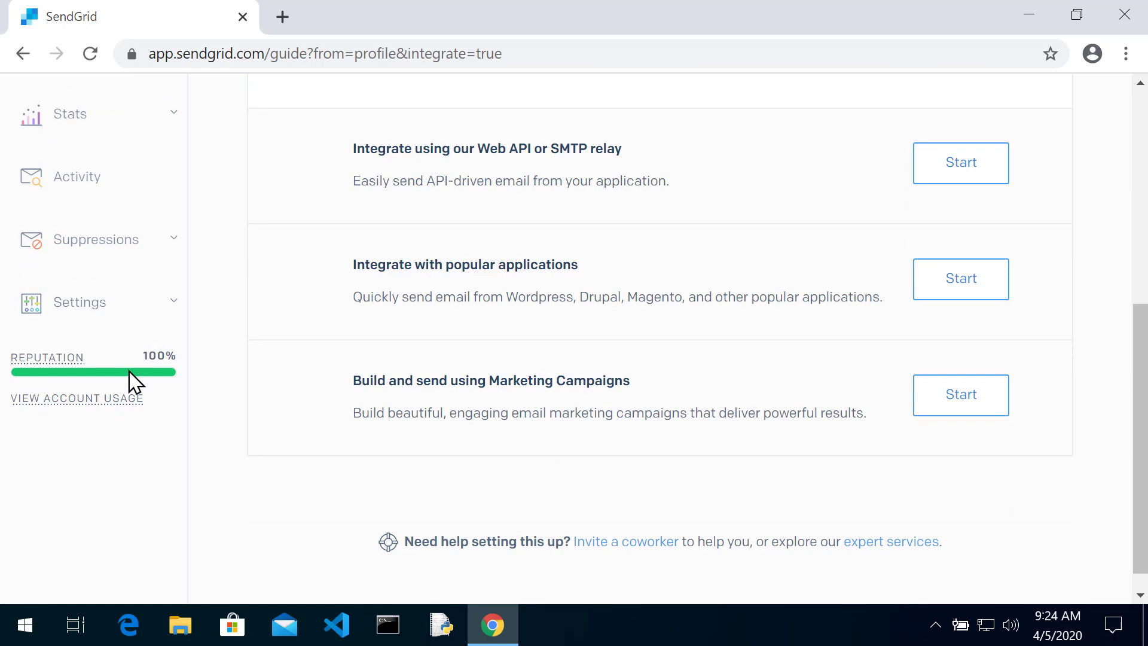
left_click(154, 308)
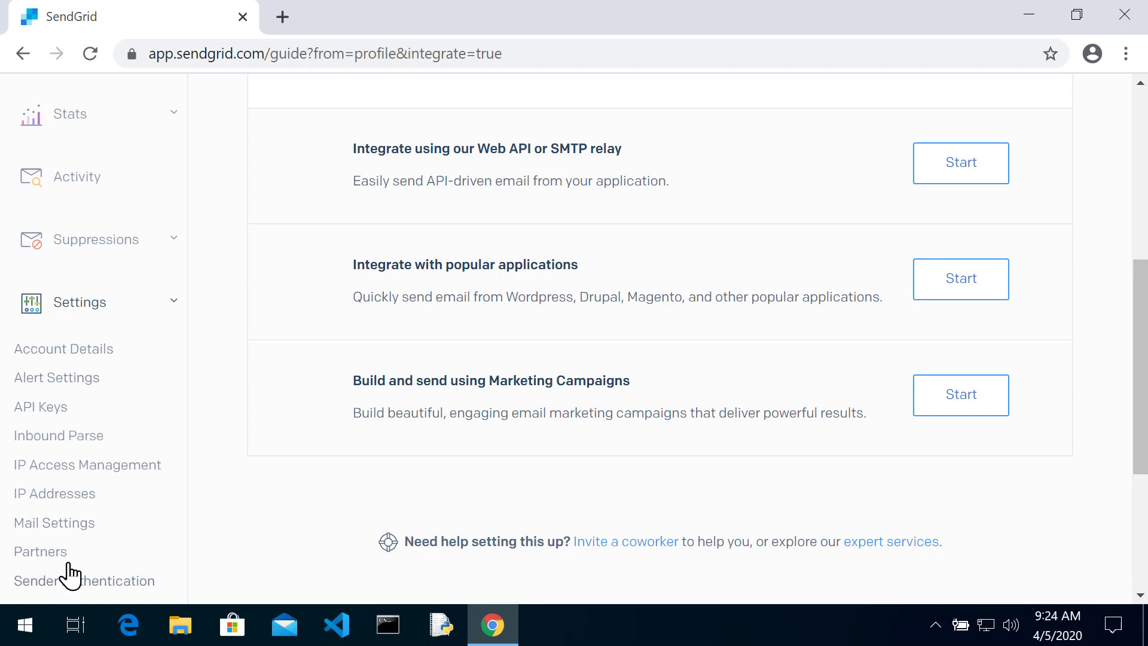
left_click(40, 407)
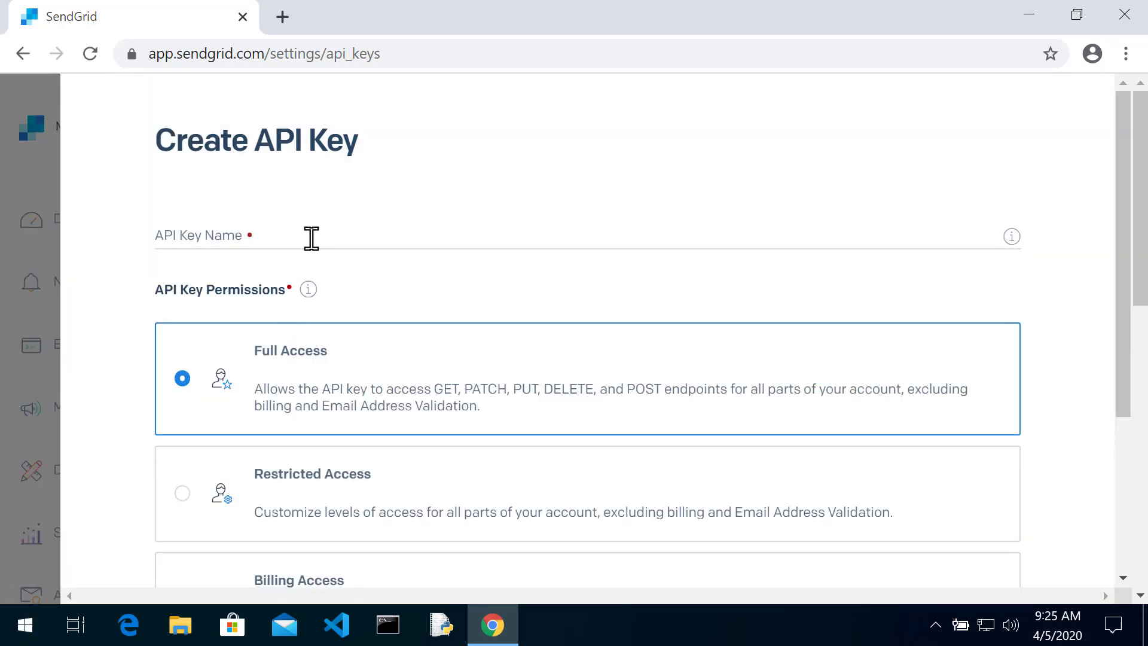
Name the key TestKeyMdctric1, keep Full Access, and create it to view its value
left_click(311, 238)
scroll(521, 267, "down", 4)
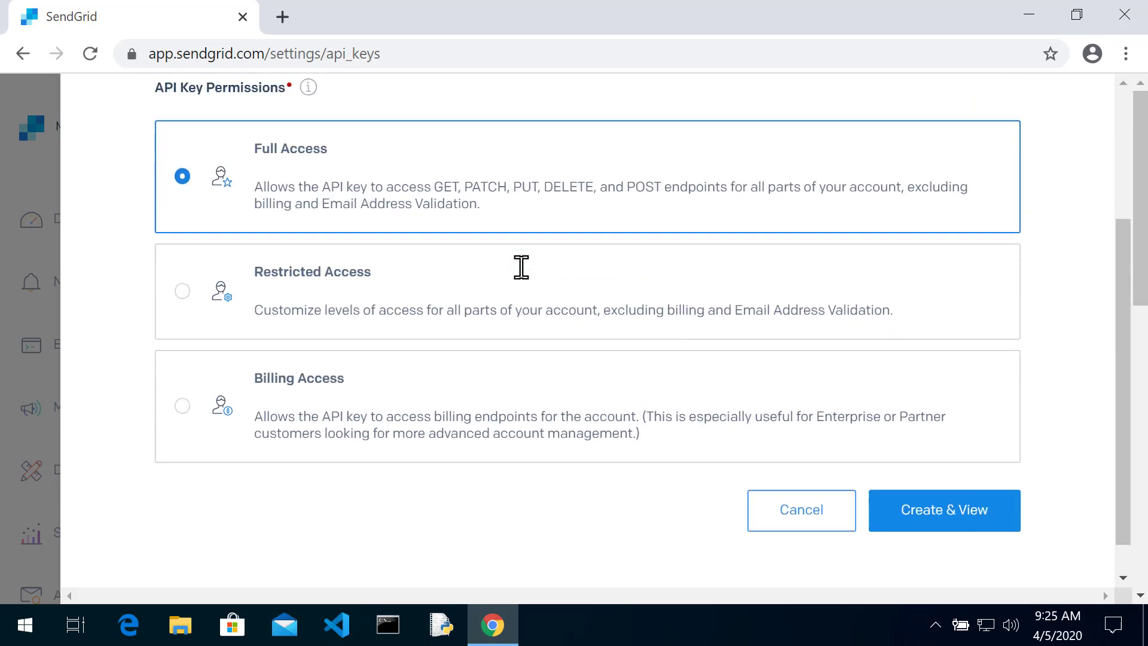
scroll(521, 267, "up", 2)
scroll(521, 267, "up", 2)
left_click(355, 230)
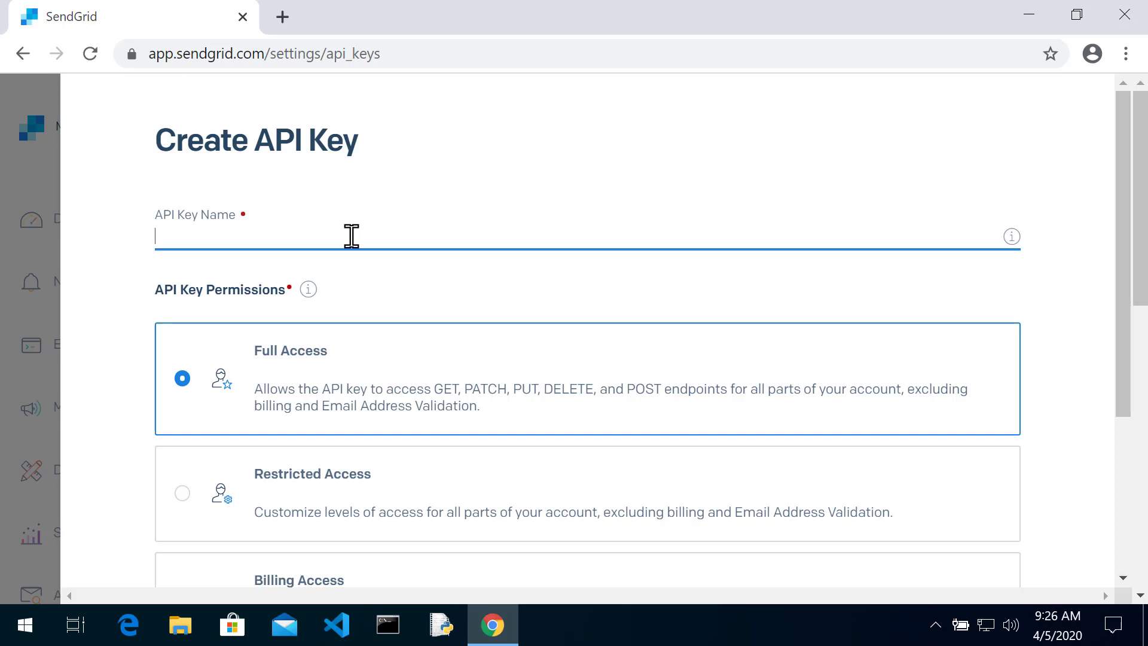
type("TestKey_")
key("BackSpace")
type("Mdctric1")
scroll(403, 272, "down", 4)
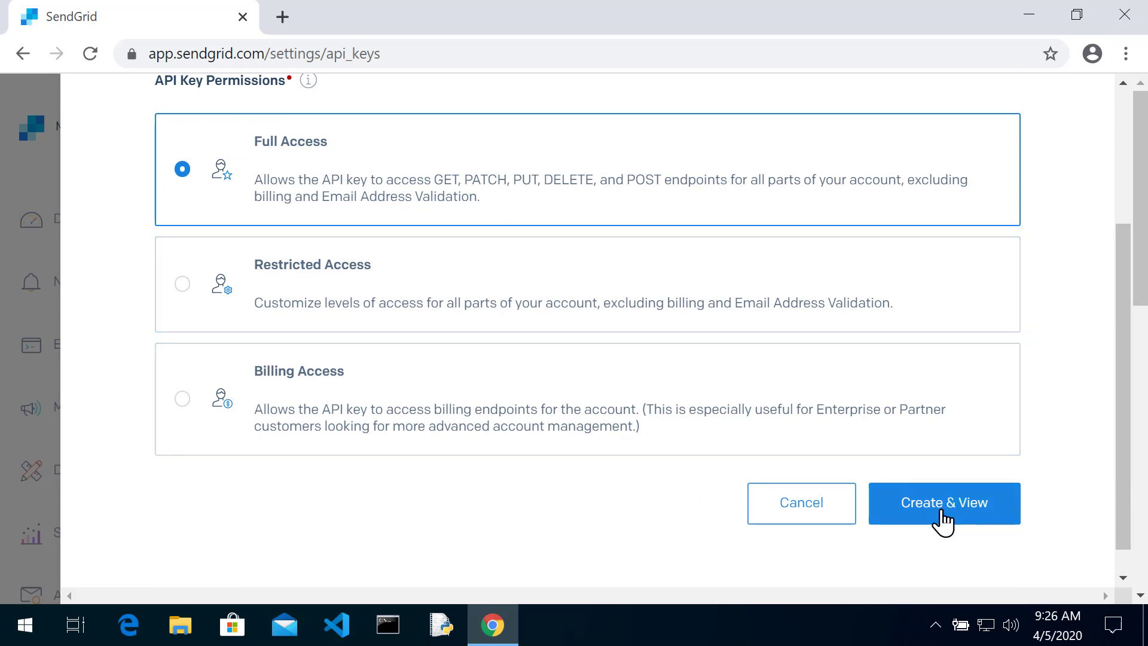
left_click(954, 509)
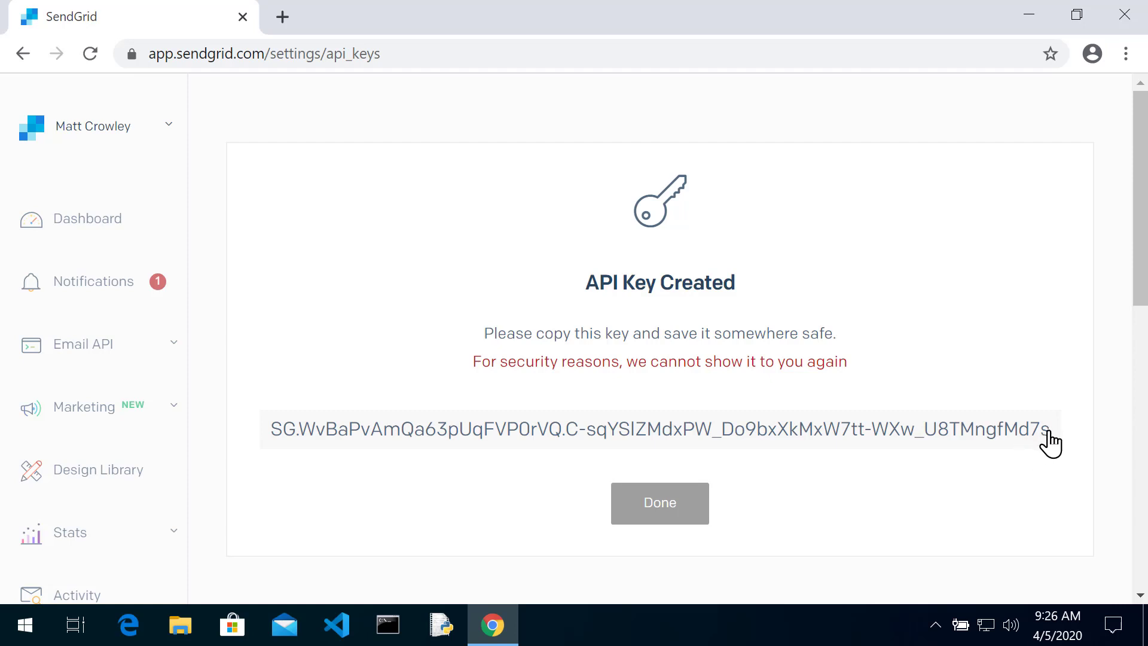
Copy the generated key value and return to the API Keys list
left_click(1015, 427)
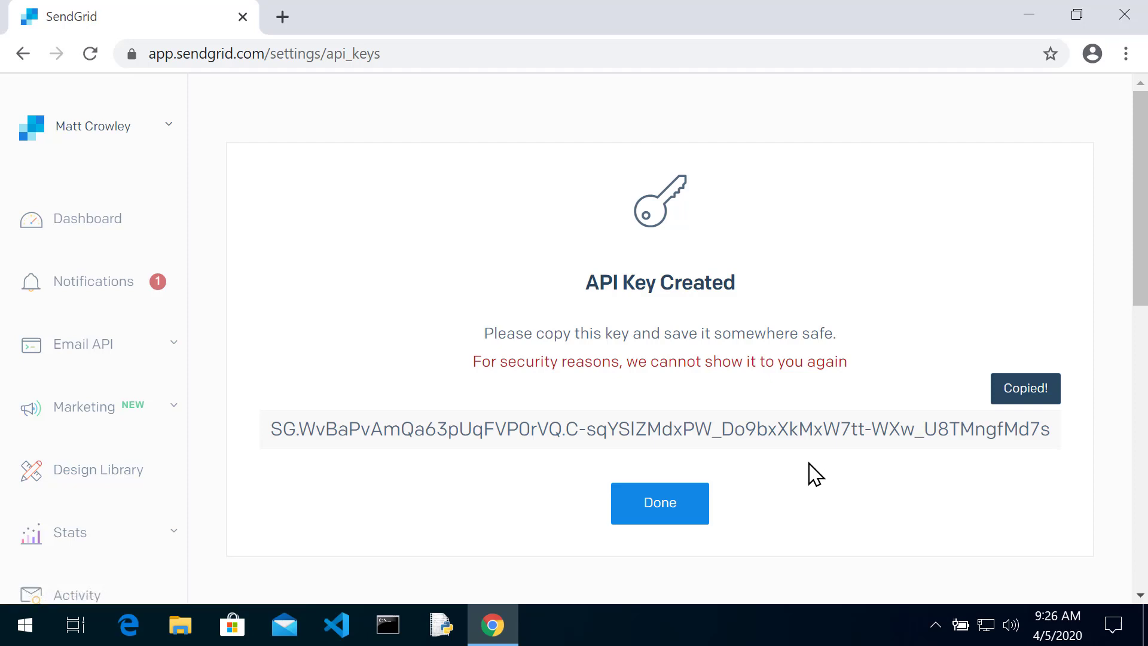
left_click(680, 513)
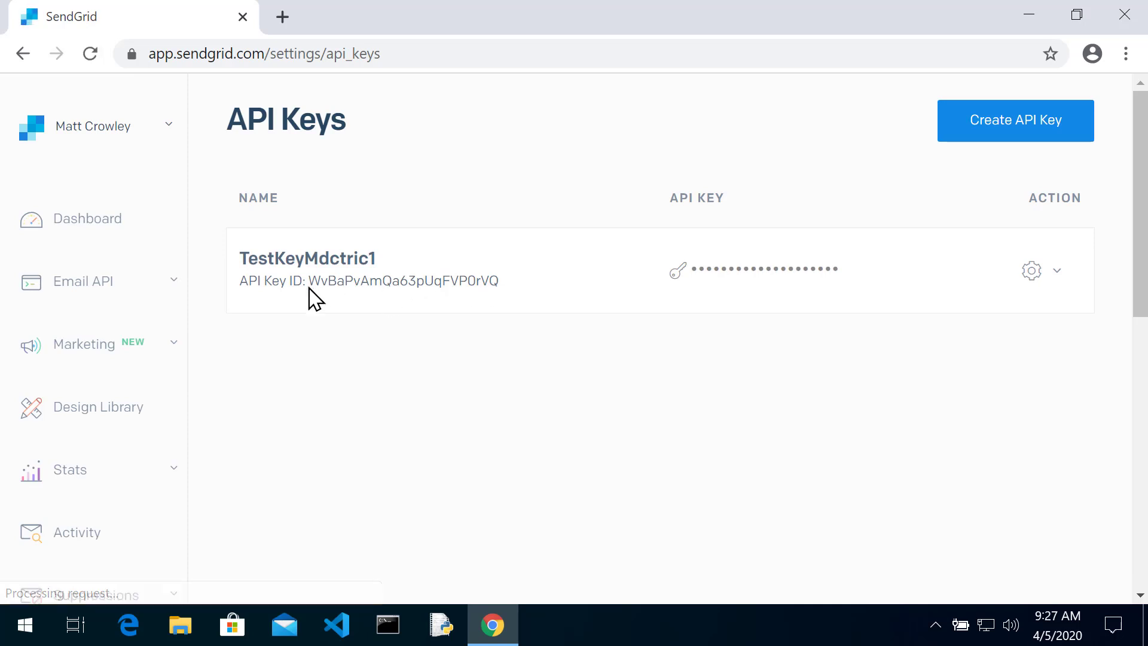
Delete TestKeyMdctric1 via its gear menu's Delete API Key option and confirm
mouse_move(308, 281)
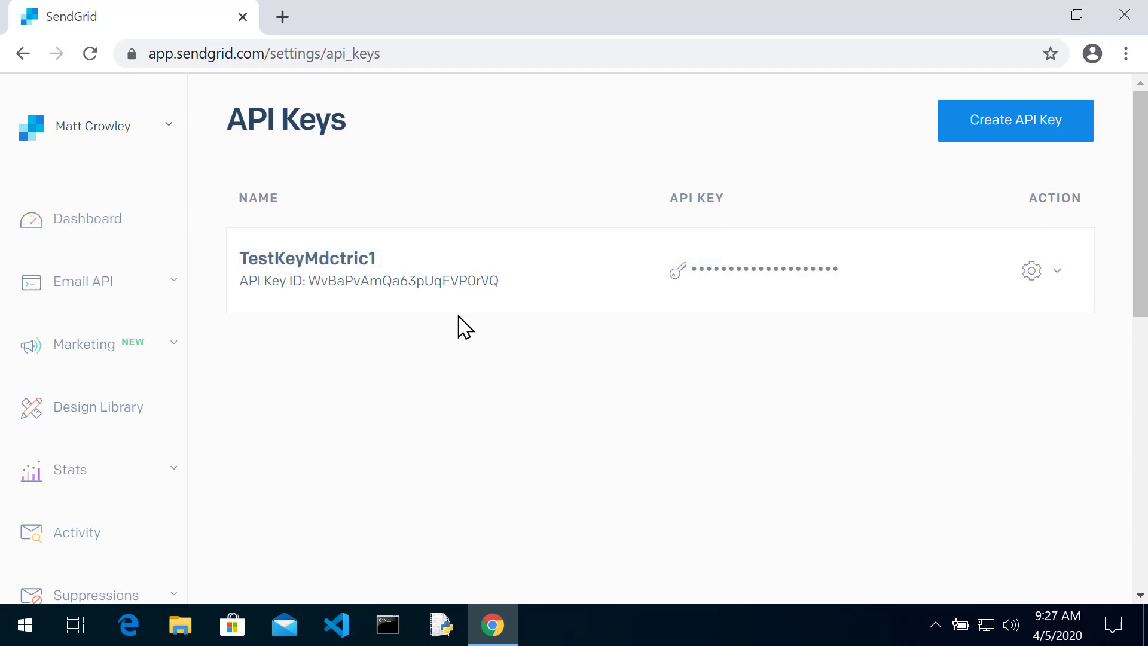
mouse_move(487, 285)
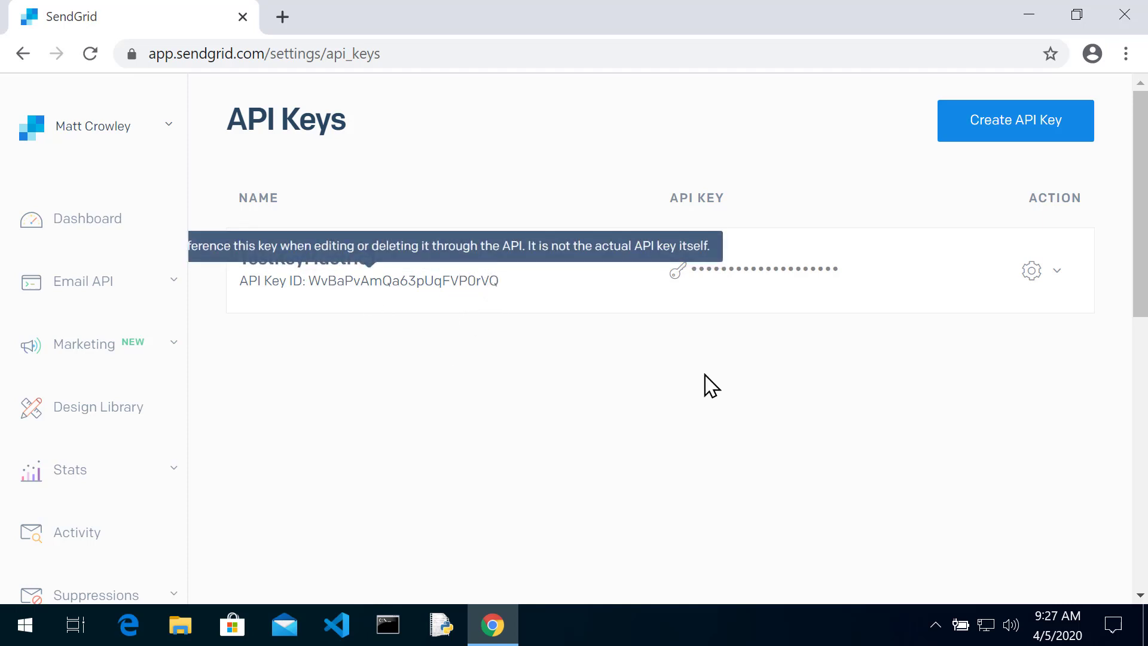
mouse_move(764, 268)
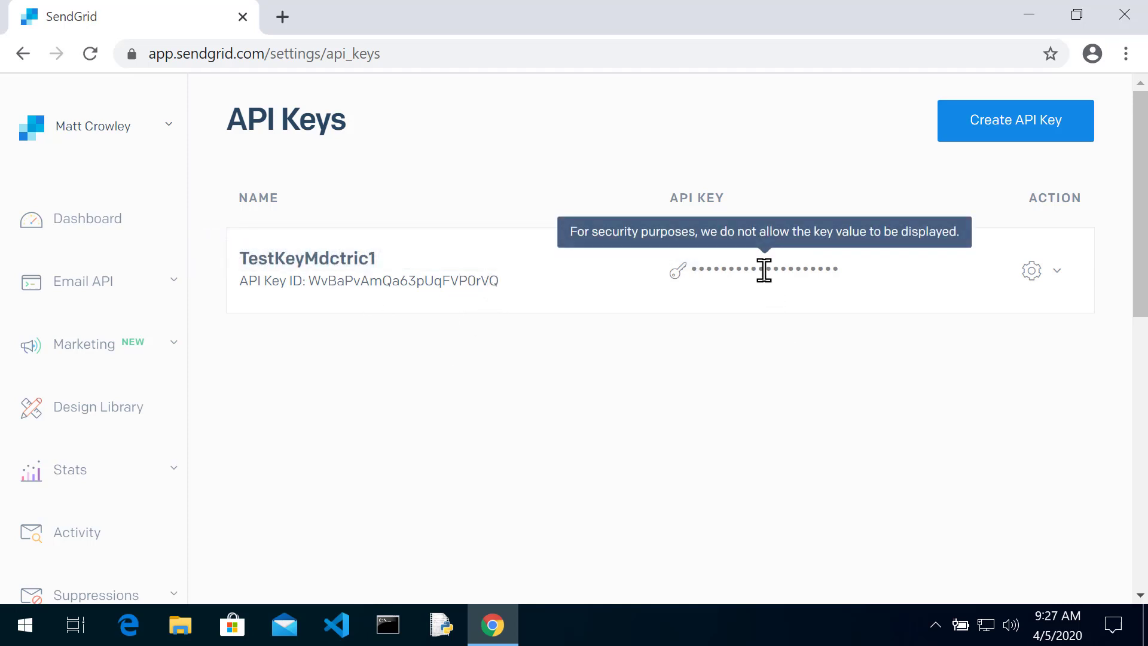
left_click(1062, 276)
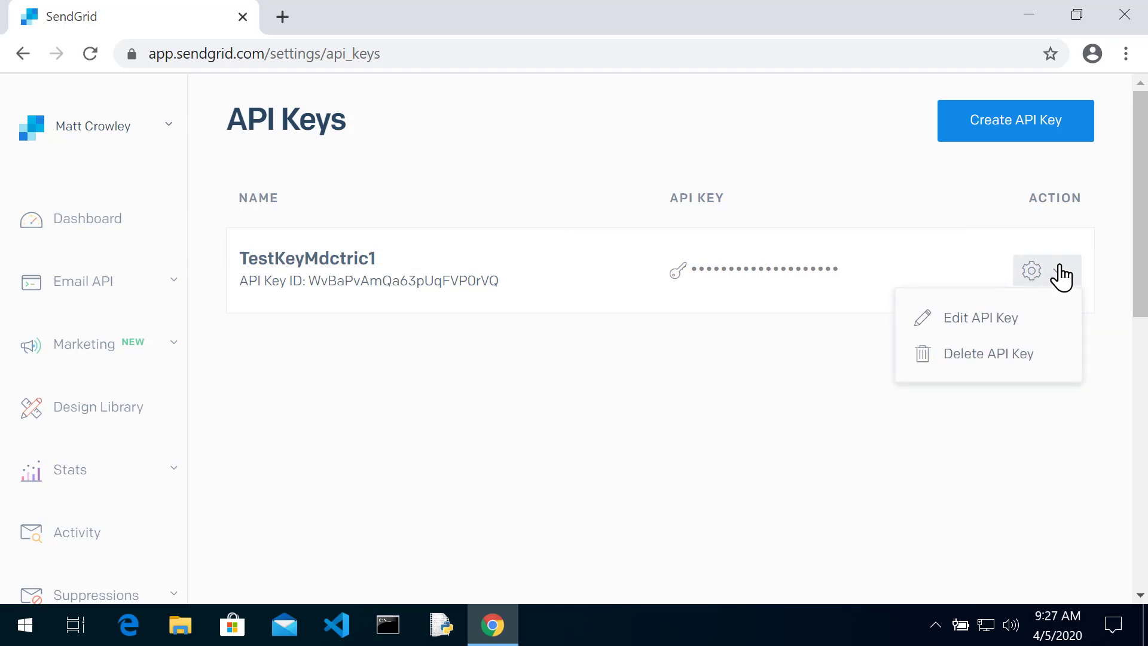
left_click(1032, 359)
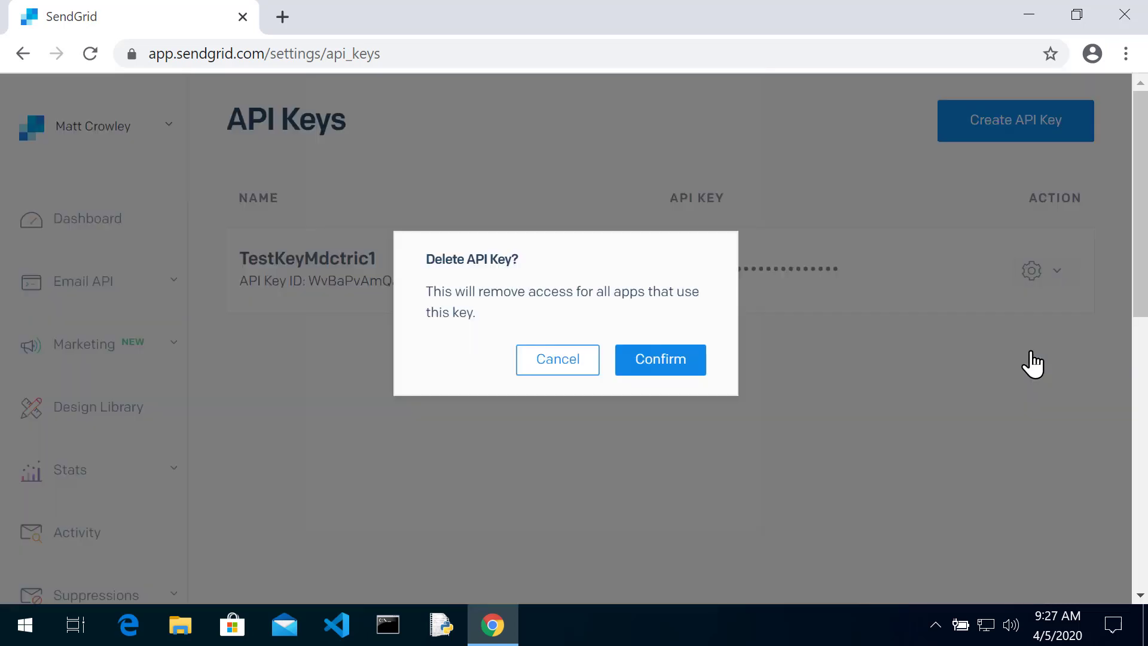
left_click(687, 366)
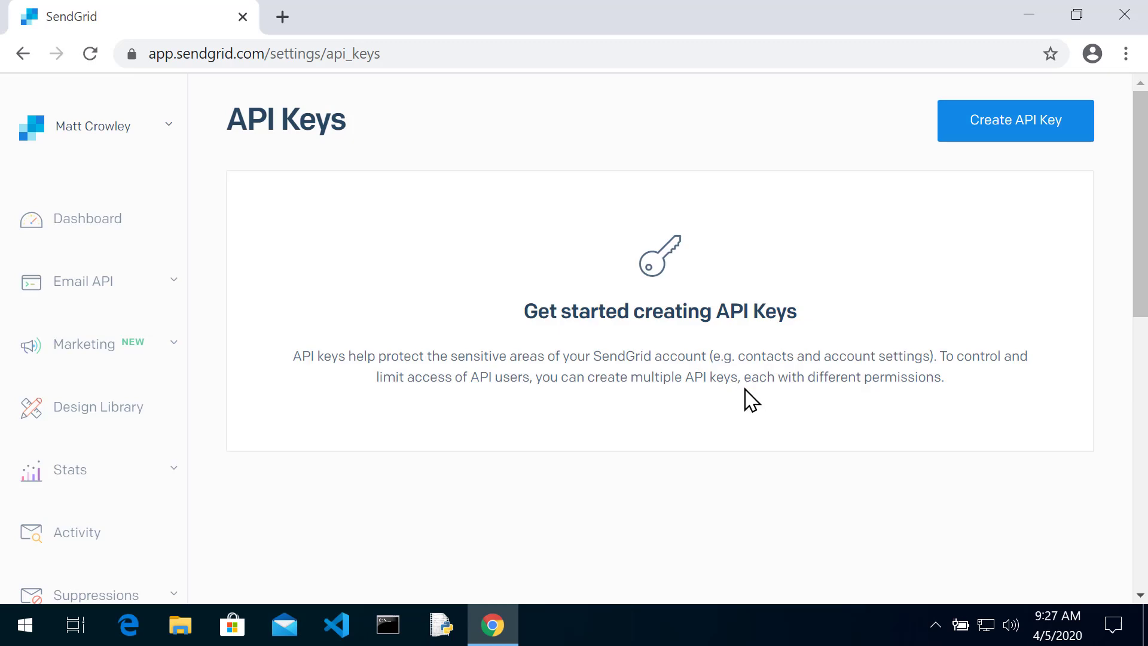